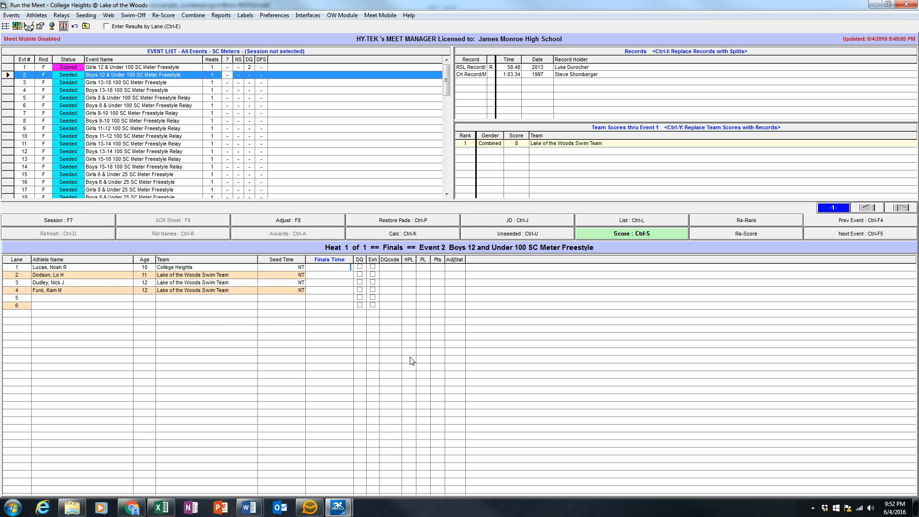
Enter finals times of 1:01.01 for lane 1 and 10:10.85 for lane 2 in event 2, accepting the out-of-range time.
text(101)
key(Return)
text(101085)
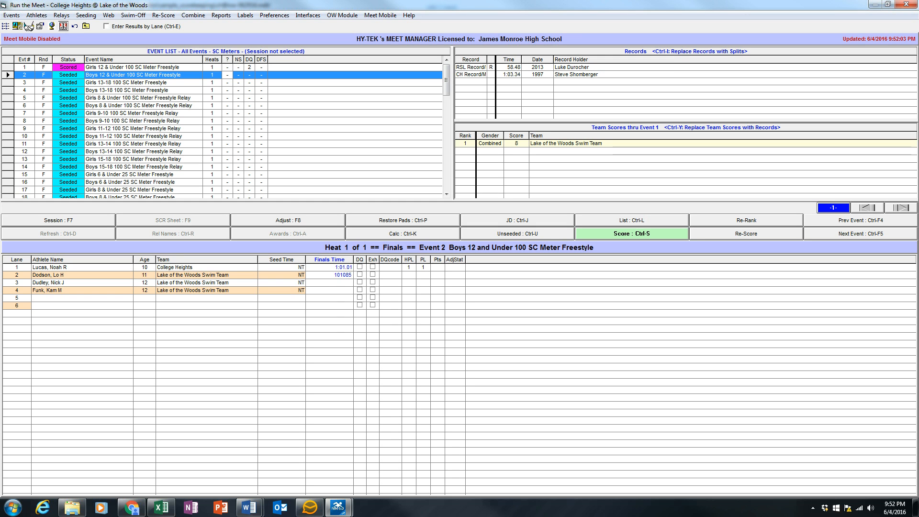
key(Return)
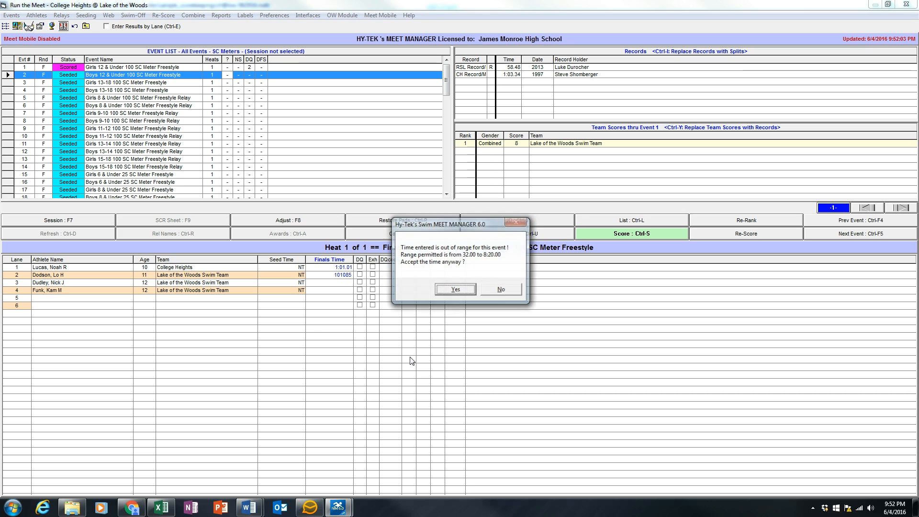
key(Return)
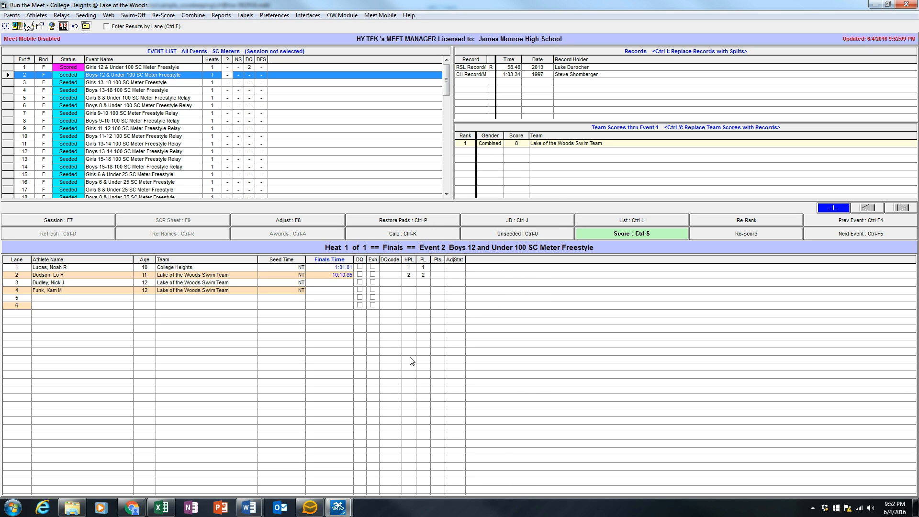
Correct lane 2's finals time to 1:01.08 and enter 1:02.06 for lane 3 and 1:01.01 for lane 4.
click(345, 276)
text(1:01.)
text(08)
key(Return)
text(10206)
key(Return)
text(10101)
key(Return)
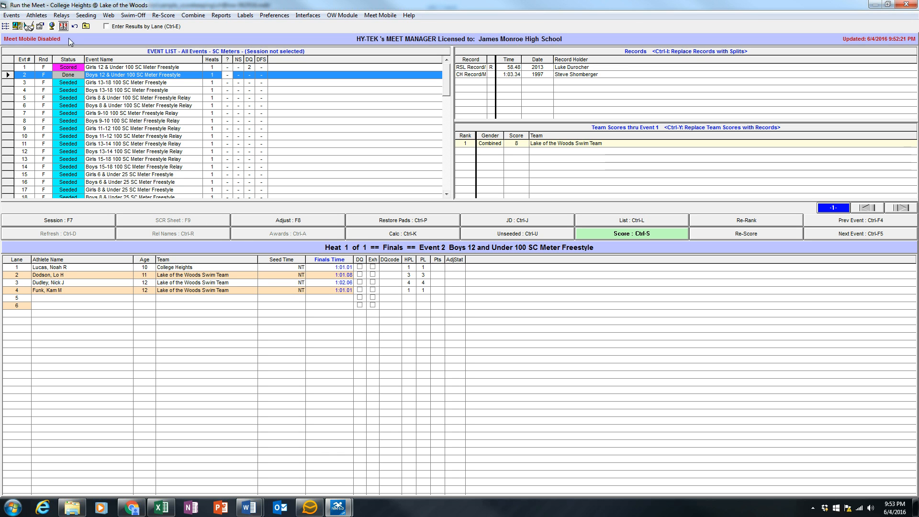
Add the 9-year-old College Heights boy among the first D surnames to Boys 12&U 100 Free, proceeding despite the entry limit.
click(28, 17)
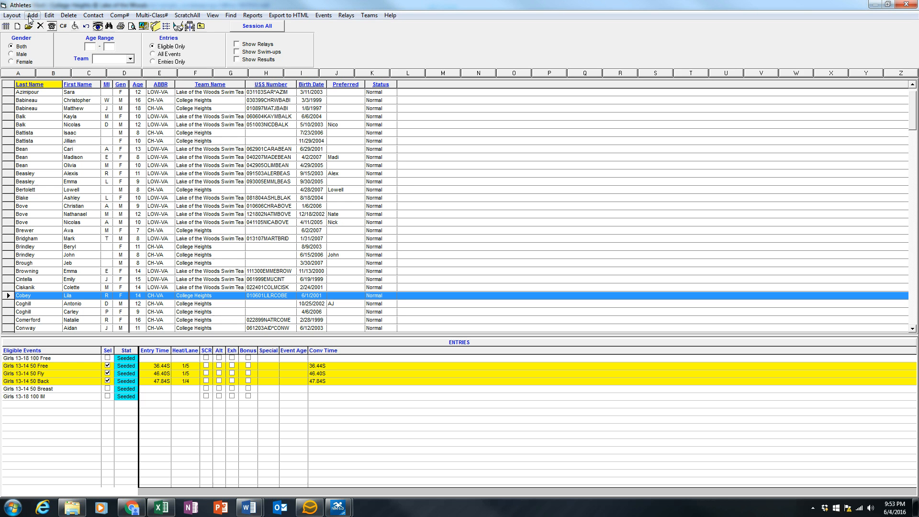
click(116, 74)
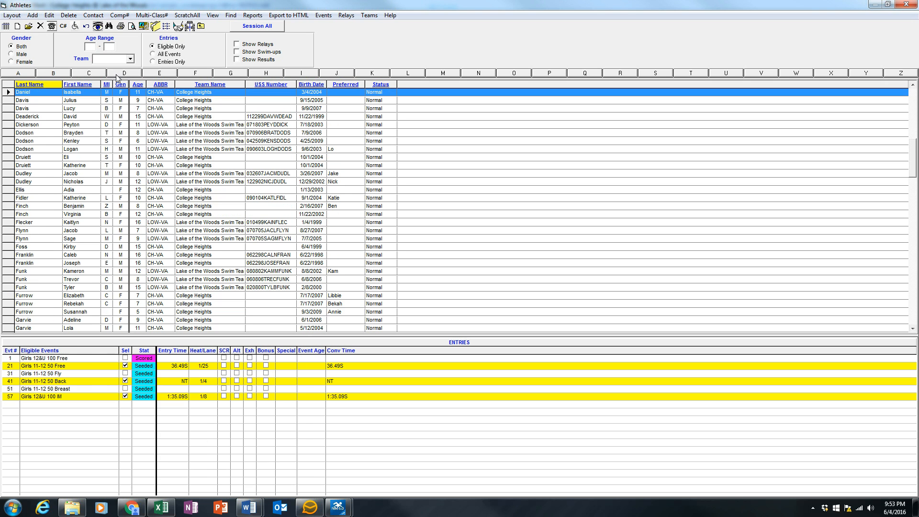
click(56, 100)
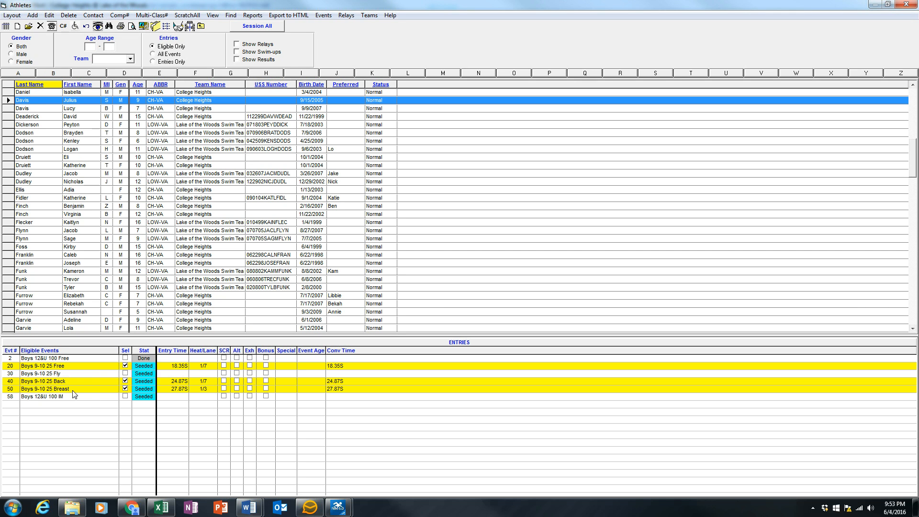
click(125, 358)
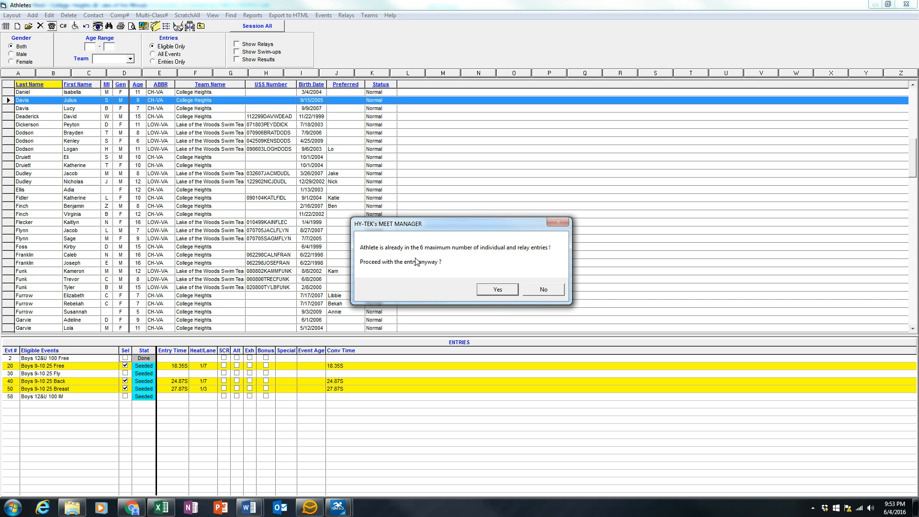
click(493, 293)
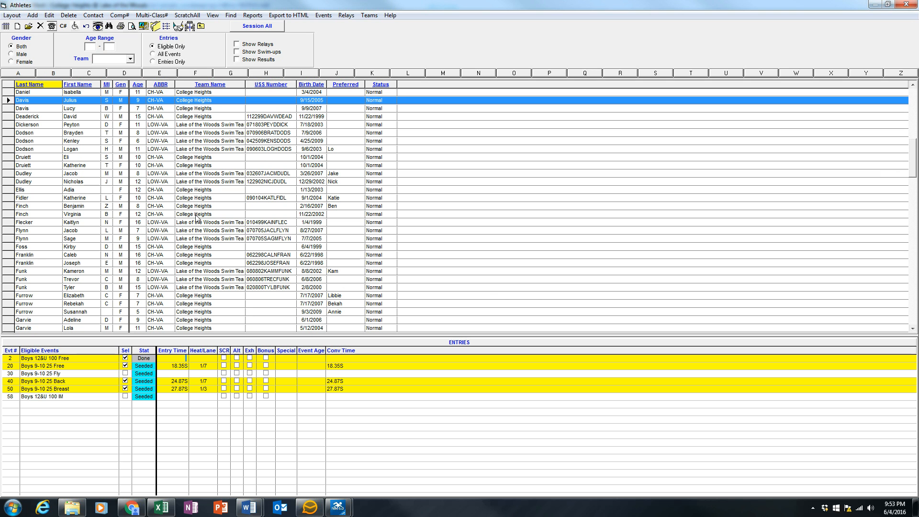
double_click(2, 3)
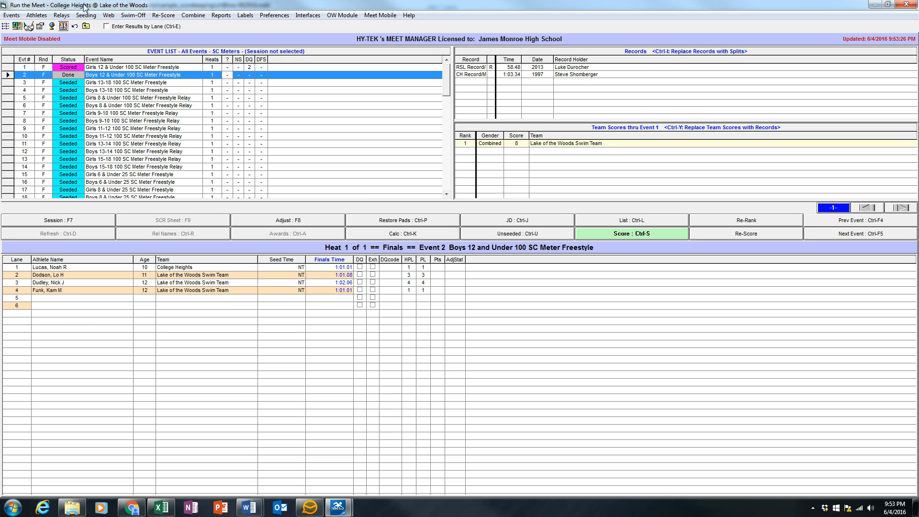
Try to select the Boys 12 & Under 100 Freestyle, event 2, for re-seeding.
click(88, 16)
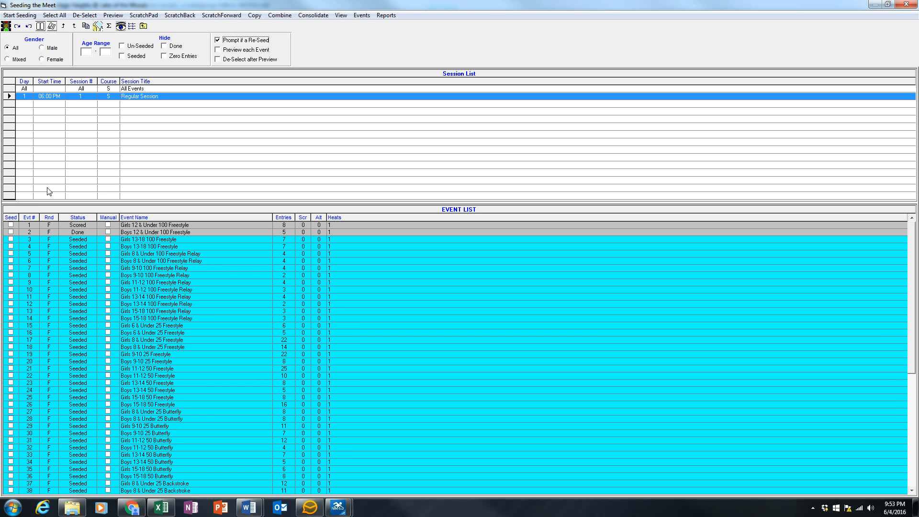
click(11, 232)
double_click(5, 7)
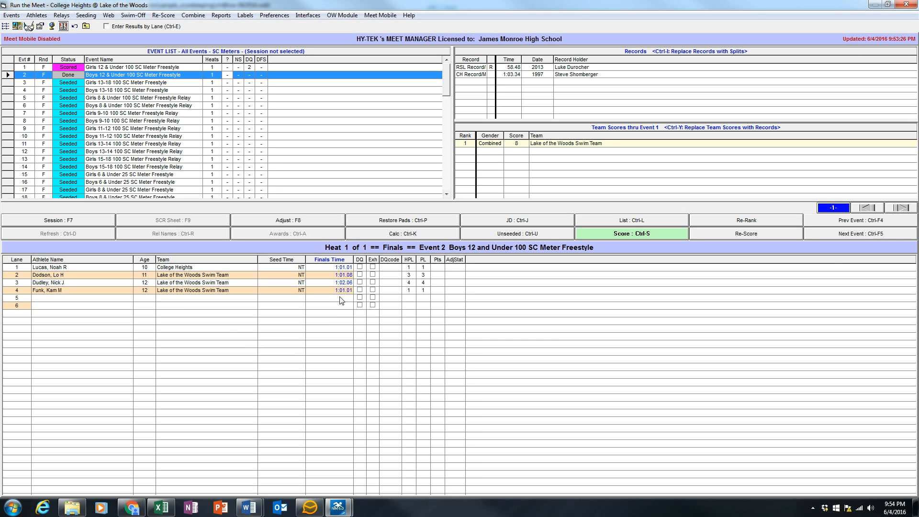
Clear lane 4's finals time in event 2, re-seed the Boys 12 & Under 100 Freestyle, and return to running the meet.
click(347, 290)
key(BackSpace)
click(90, 16)
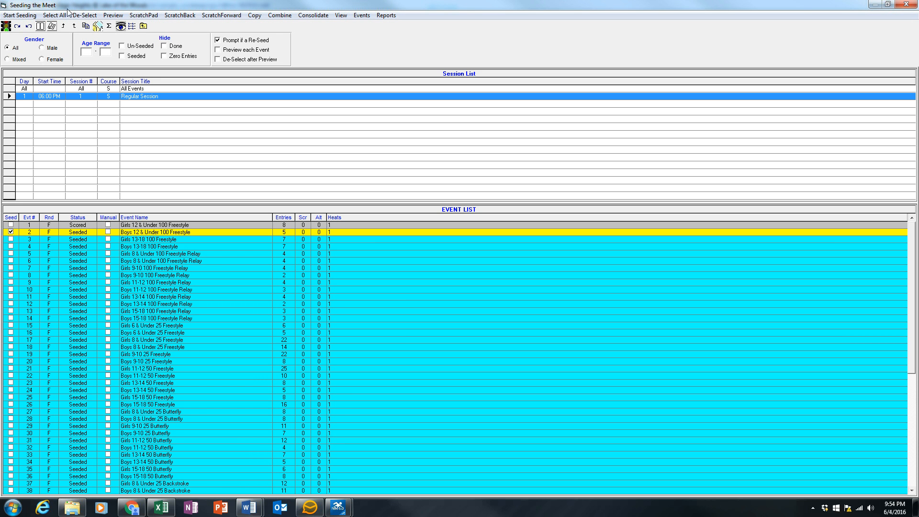
click(24, 17)
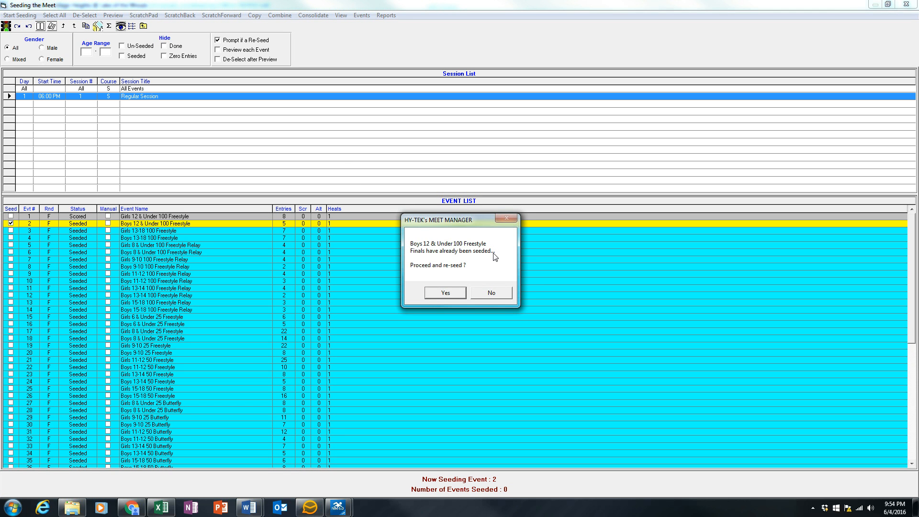
click(449, 292)
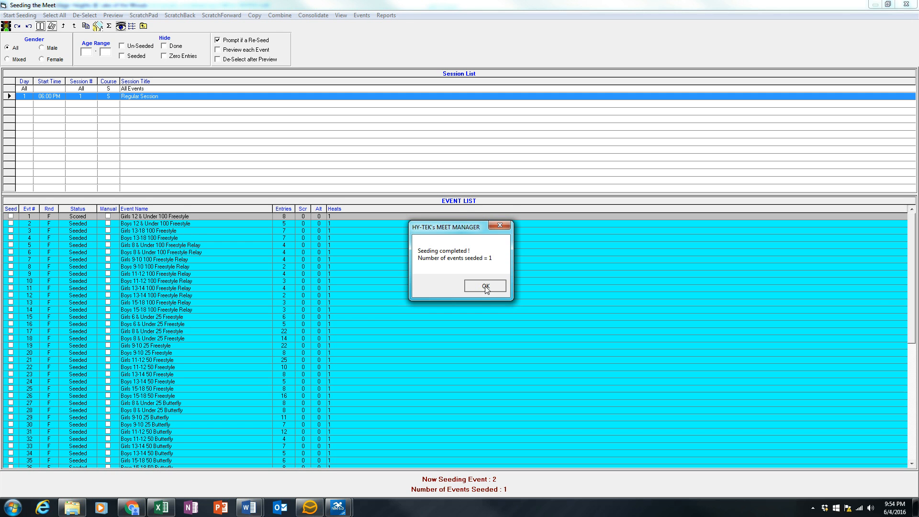
click(485, 288)
click(4, 7)
click(19, 62)
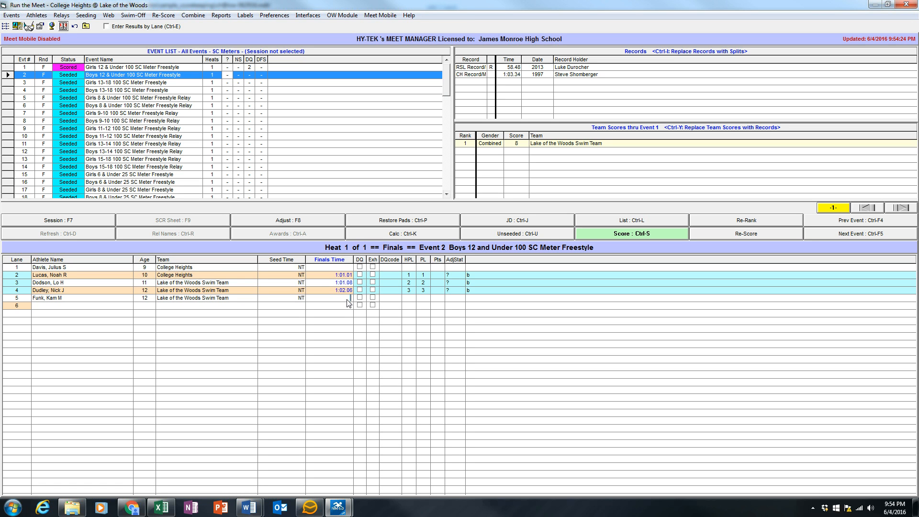
Enter finals times of 1:01.01 for lane 5 and 1:00.55 for lane 1, and score event 2 with its results report.
text(10101)
text(10055)
click(622, 233)
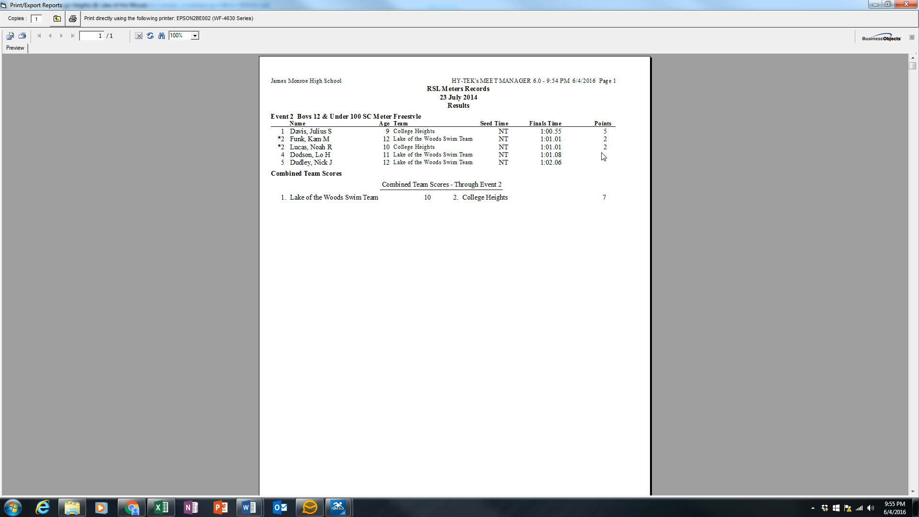
double_click(3, 8)
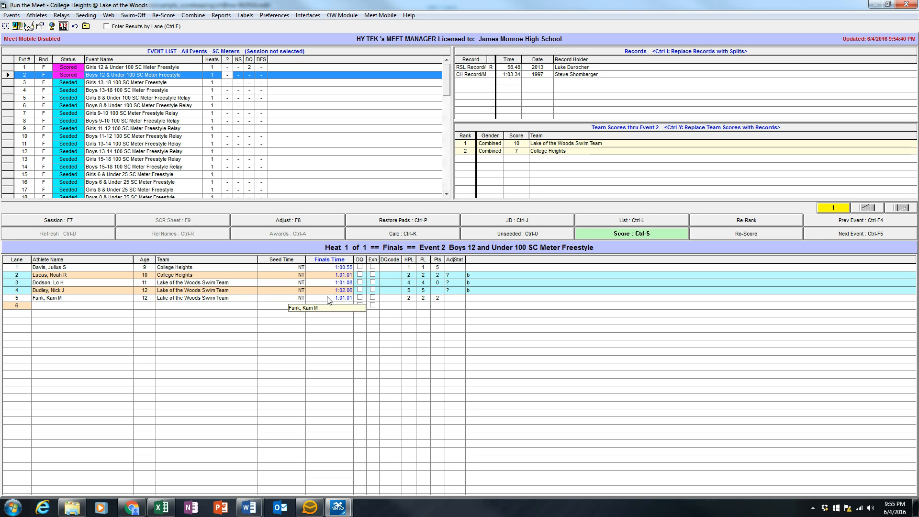
Replace the finals time of the lane 2 swimmer in event 2 with a no-show (NS).
click(343, 276)
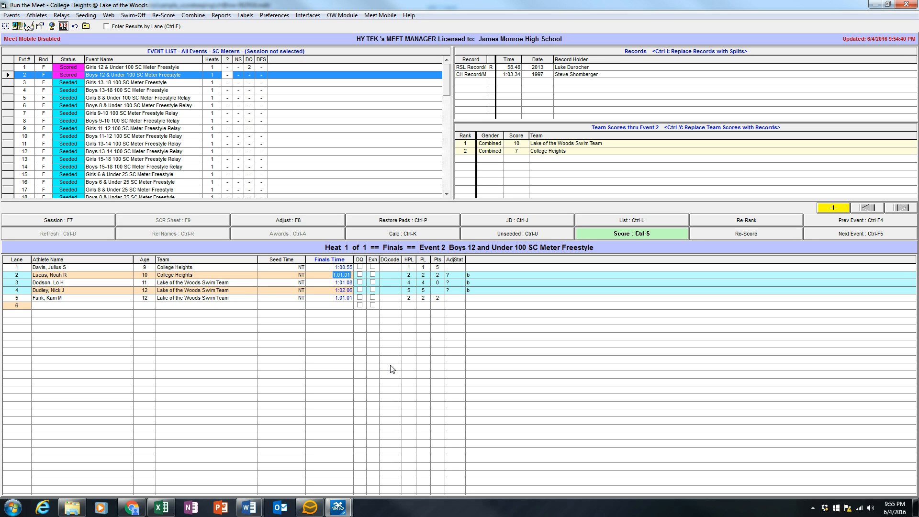
text(5)
key(Return)
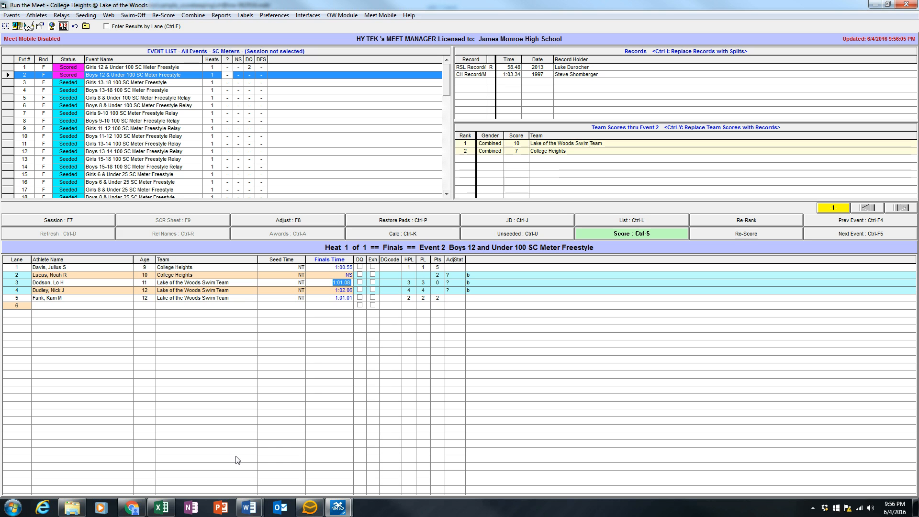
Switch to Word and bring up the document Checklist of Scoring Tasks.doc.
mouse_move(257, 512)
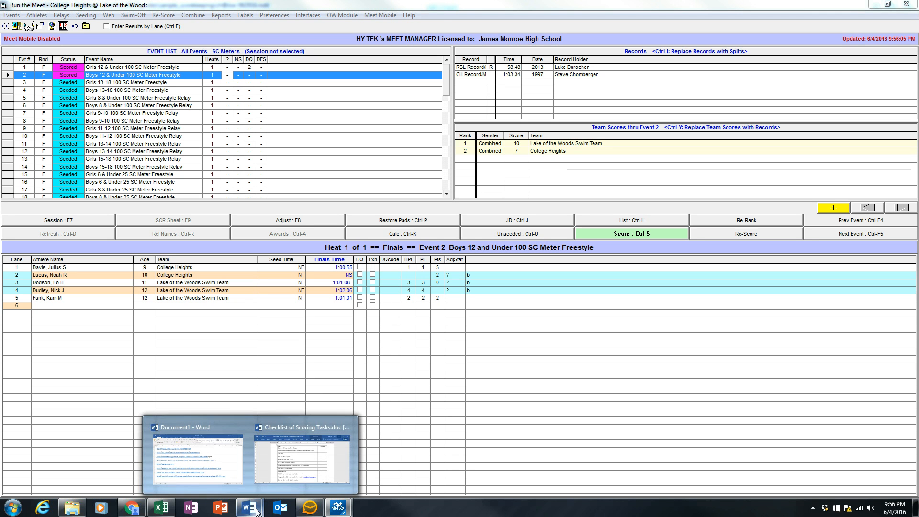
click(305, 476)
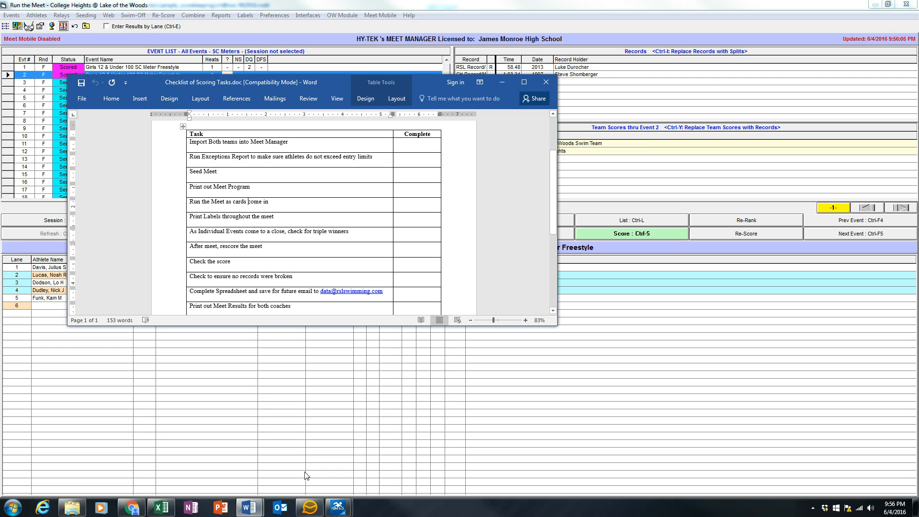